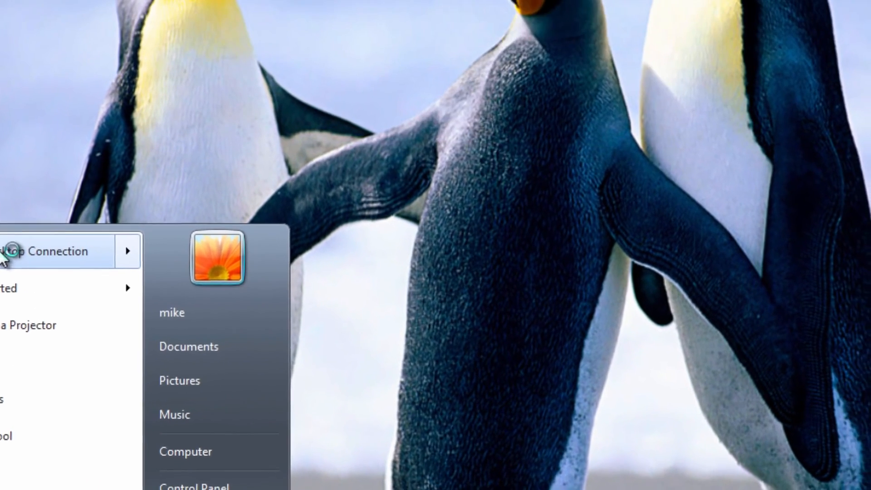
- Open a Remote Desktop connection to 192.168.1.24 and accept connecting to the remote computer
left_click(90, 53)
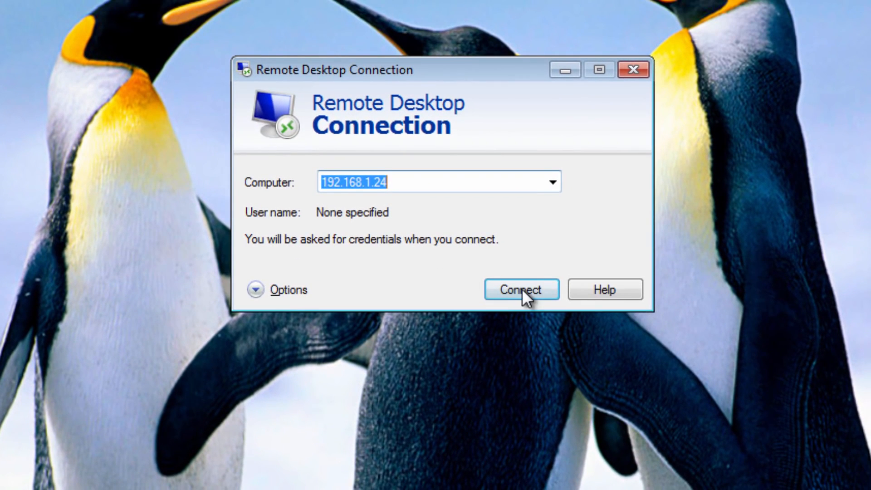
left_click(522, 289)
left_click(522, 284)
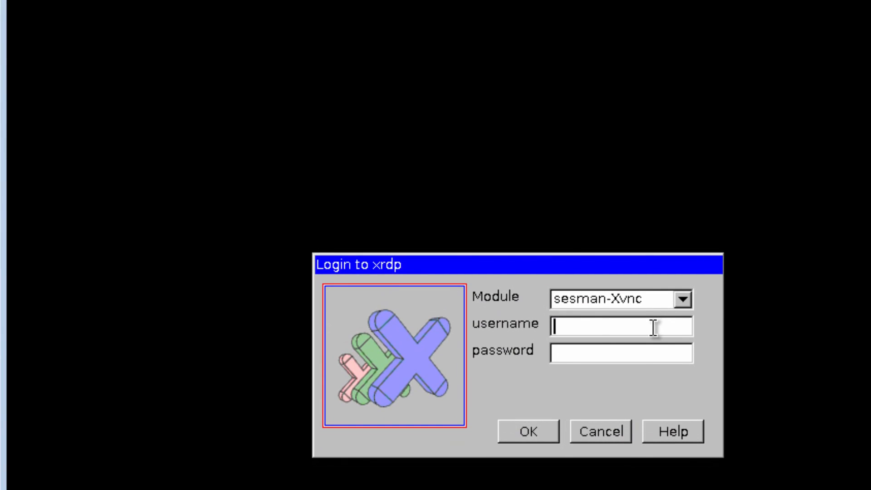
- Log in to xrdp through the sesman-Xvnc module with the account username and password
type("mike")
key("Tab")
type("*********")
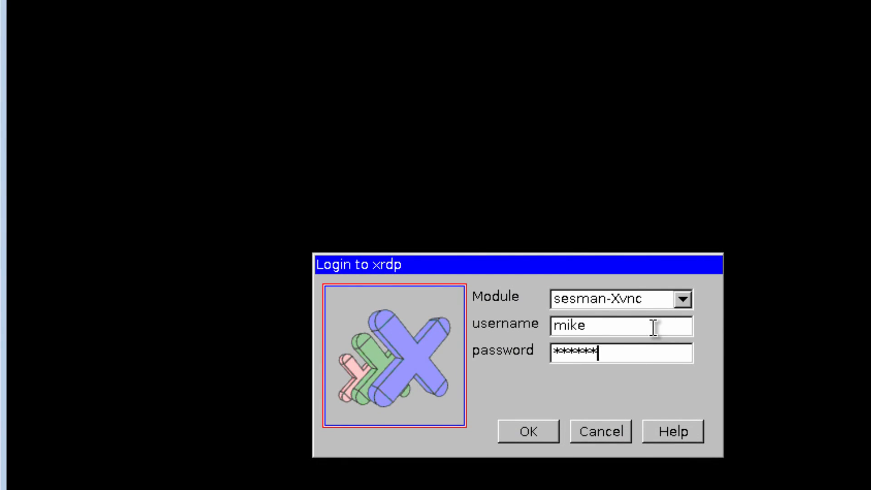
key("Return")
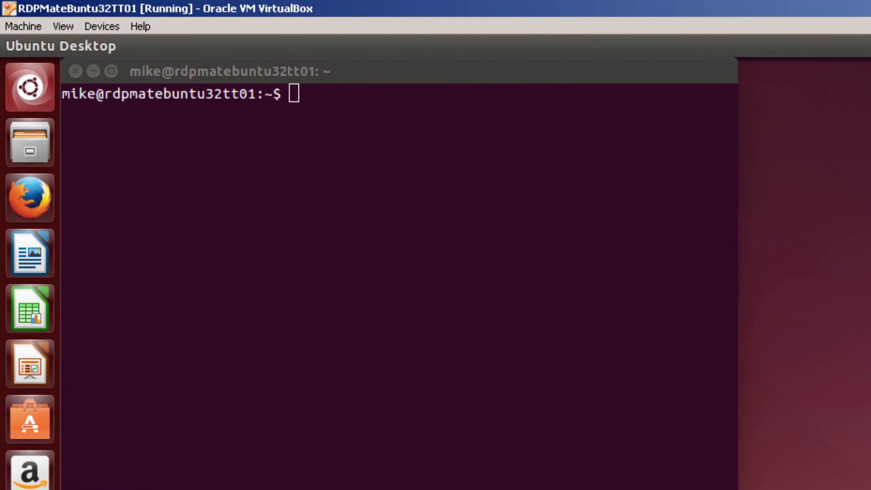
- In the Ubuntu virtual machine's terminal, open /etc/xrdp/xrdp.ini in vim with sudo, authenticating with the account password
left_click(299, 96)
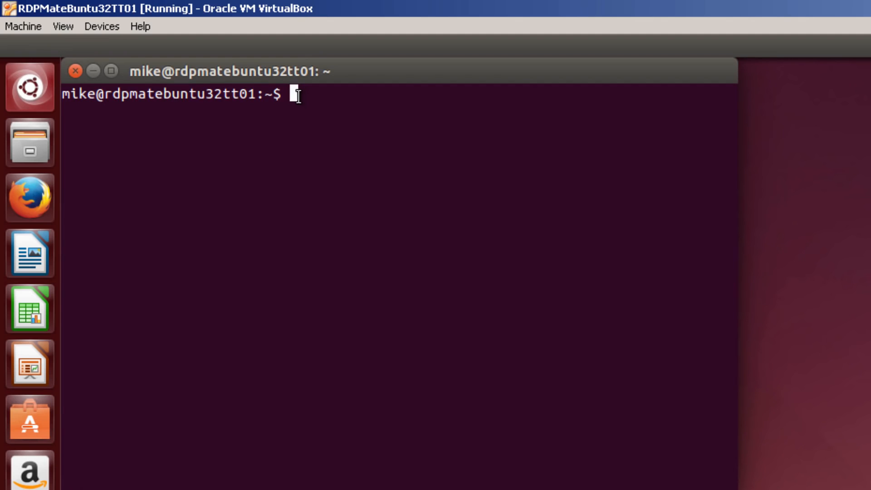
type("sudo vim ")
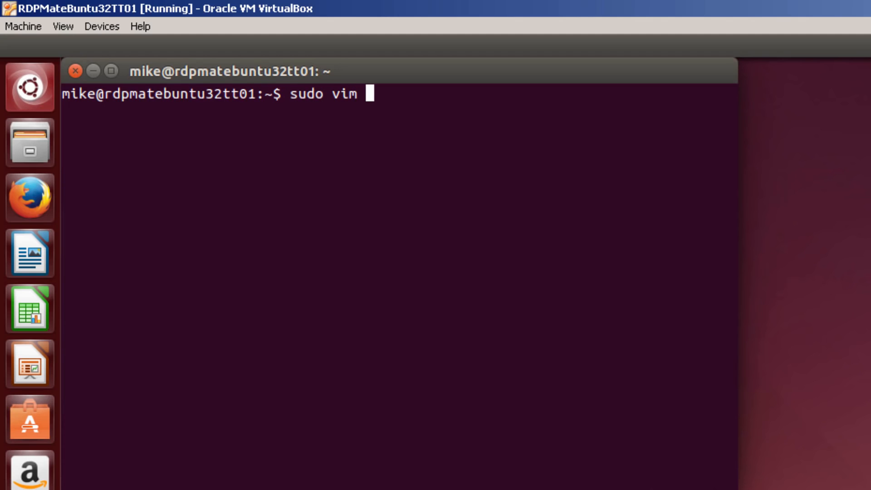
type("/etc/")
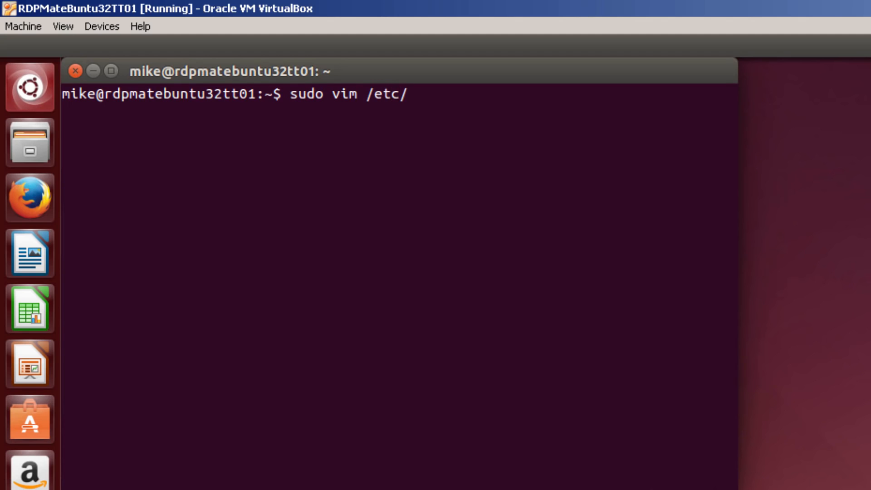
type("xrdp/xr")
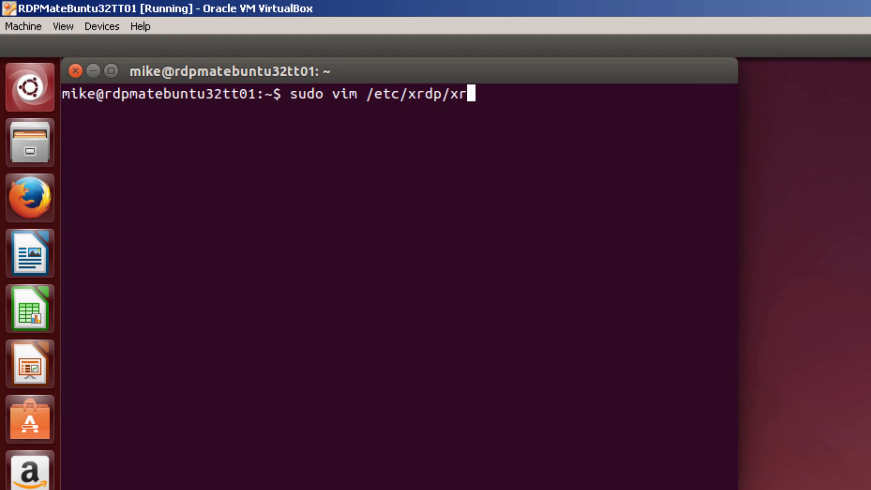
type("dp.ini")
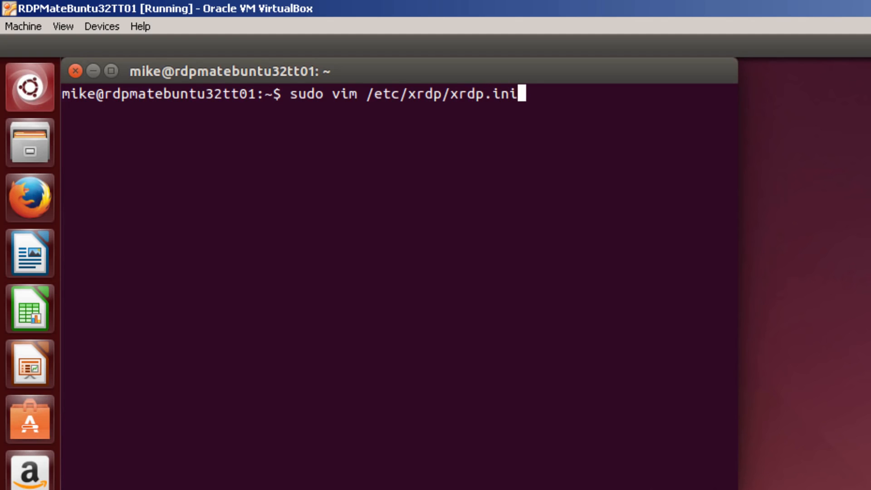
key("Return")
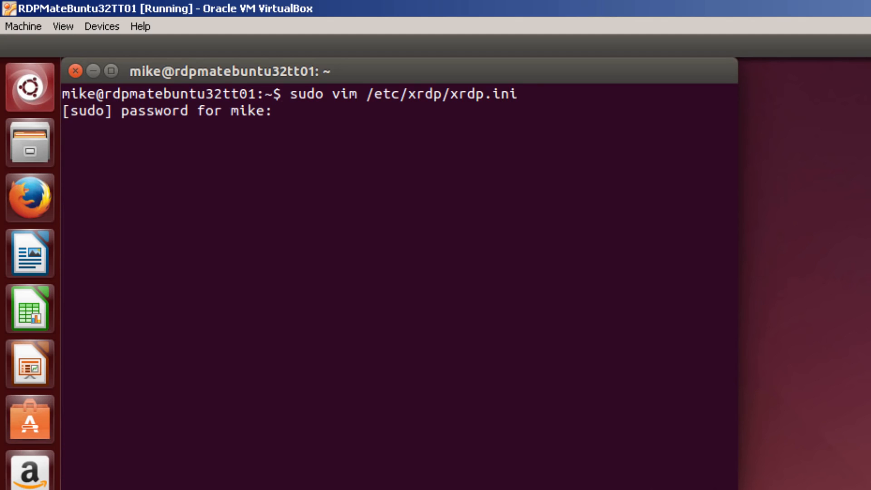
key("Return")
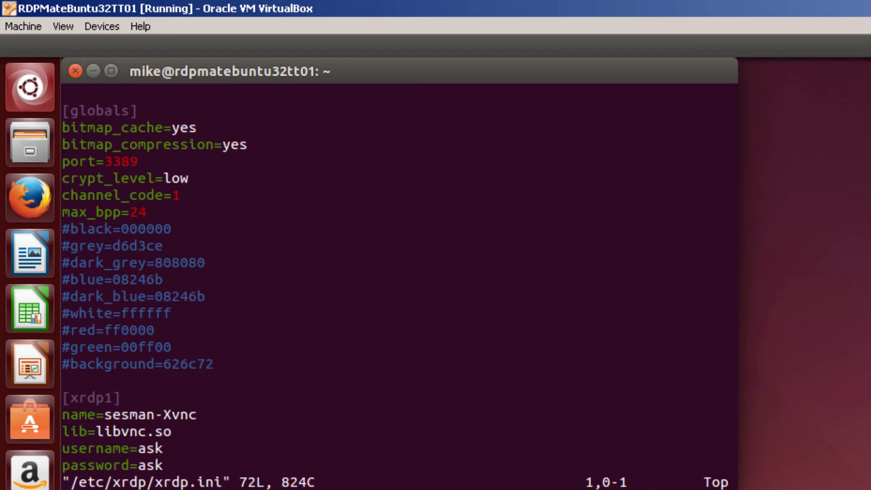
- Change the port line in the [xrdp1] section to port=ask-1, and save and close the file
key("Down")
key("Down")
key("Down")
key("Down")
key("Down")
key("Down")
key("Down")
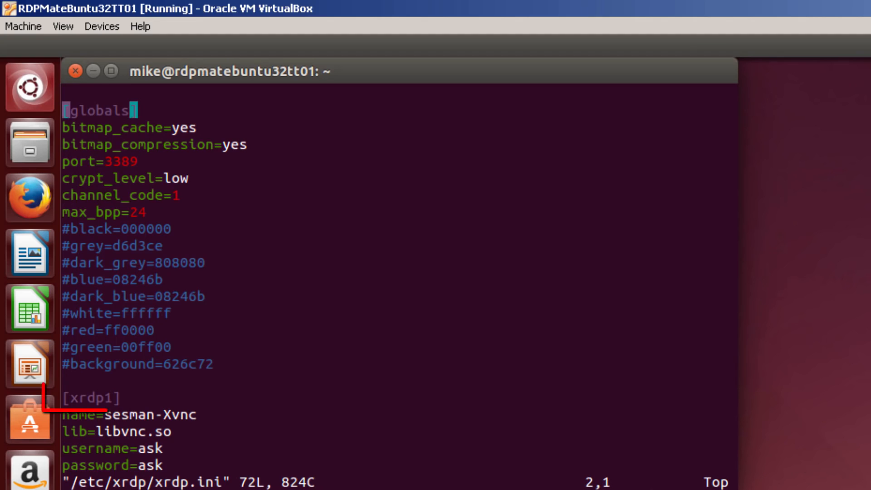
key("Down")
key("Down")
key("Down")
key("Down")
key("Down")
key("Down")
key("Down")
key("Down")
key("Down")
key("Down")
key("Down")
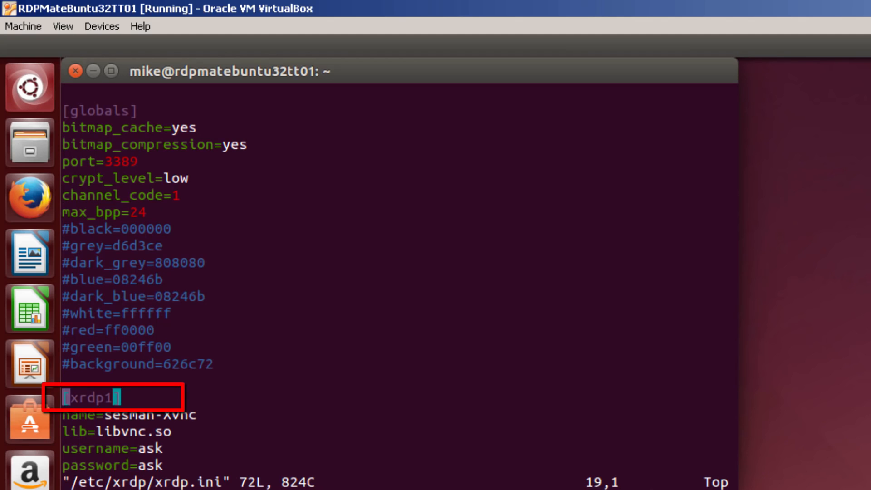
key("Down")
key("Down")
key("Down")
key("Down")
key("Down")
key("Down")
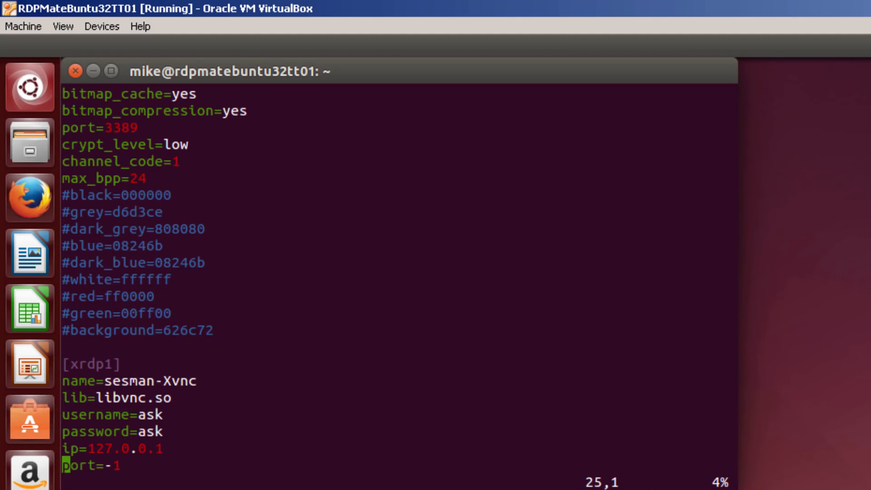
key("i")
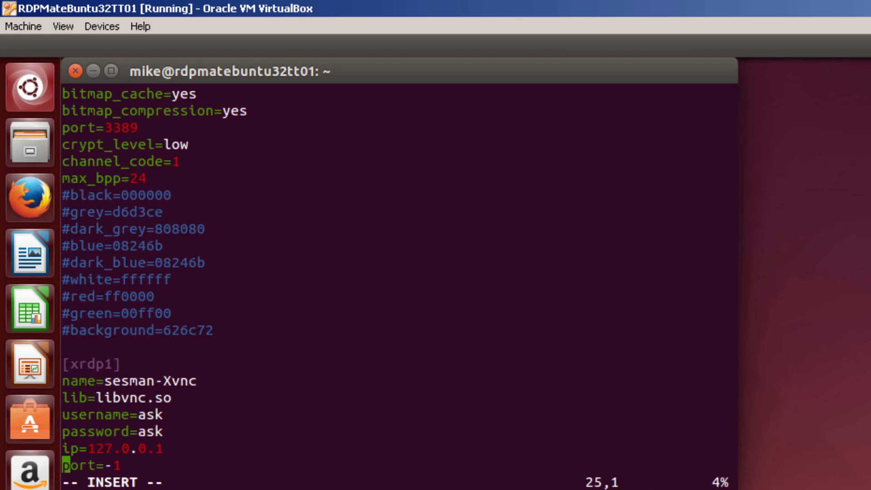
key("Right")
key("Right")
key("Right")
key("Right")
key("Right")
type("ask")
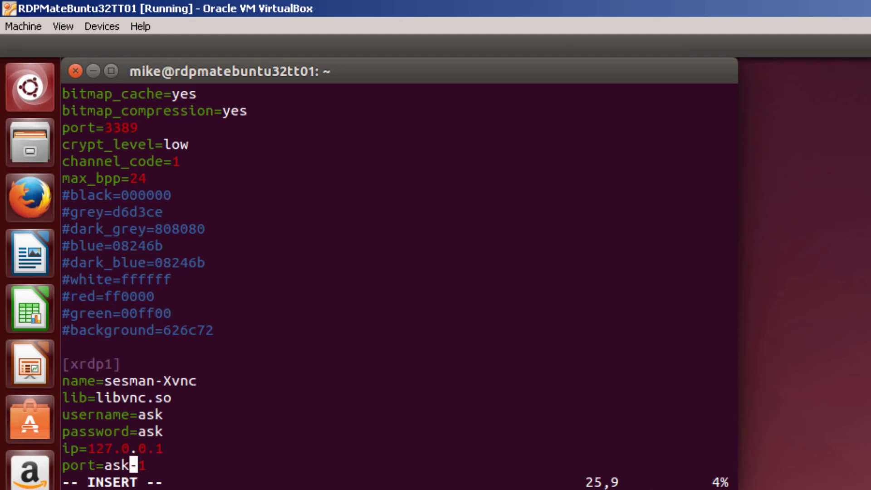
key("Escape")
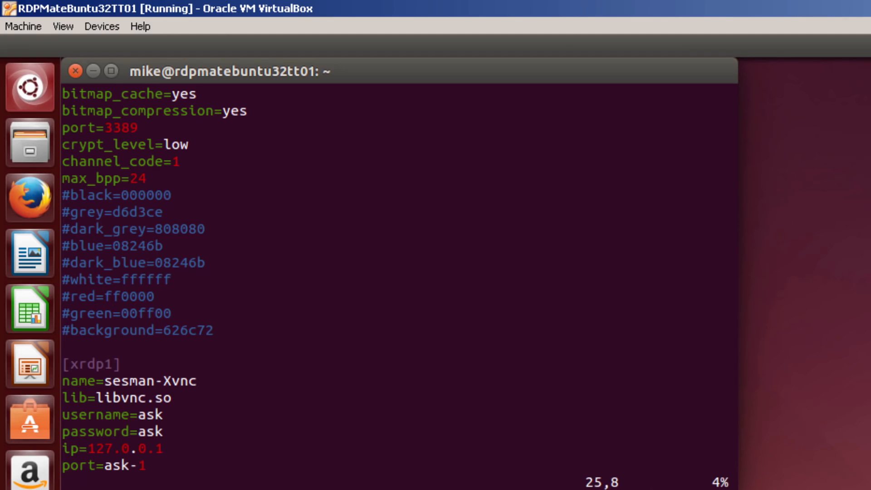
type(":wq")
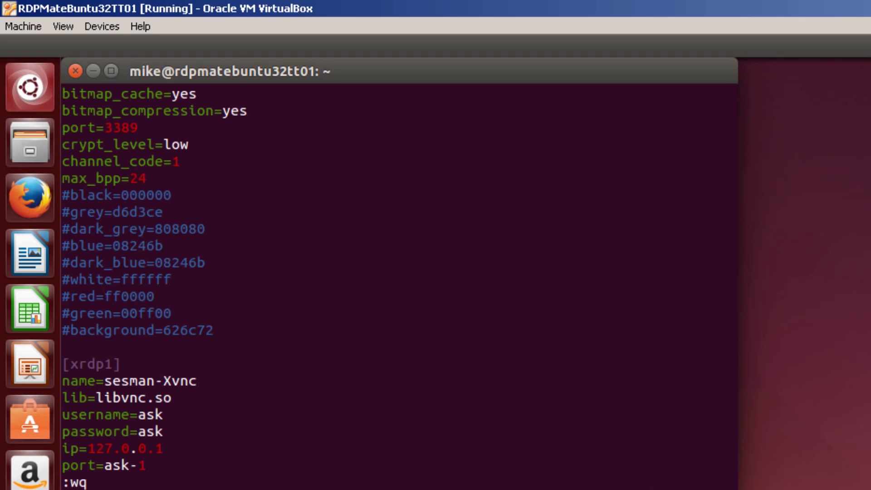
key("Return")
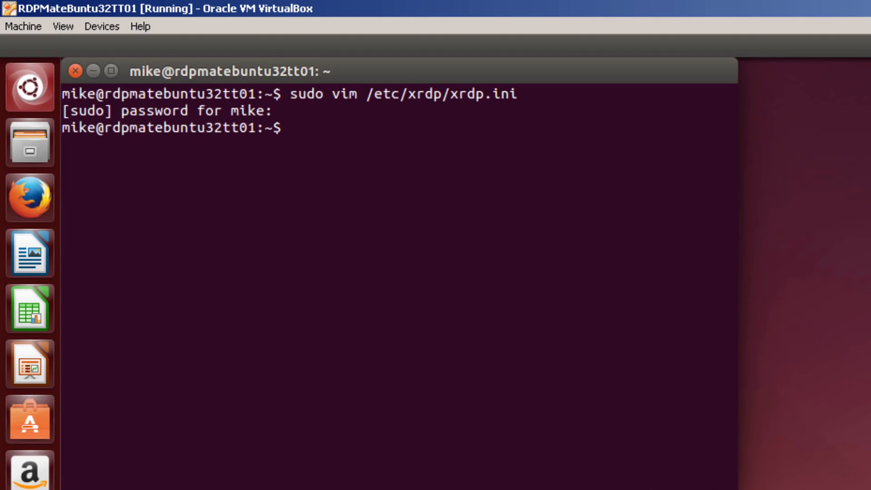
- Restart the xrdp service with sudo service xrdp restart
type("sudo ")
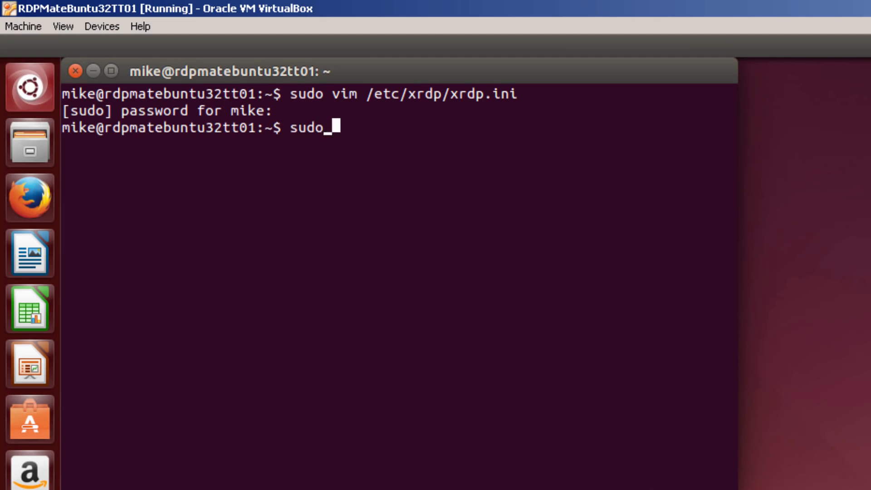
type("service xrdp")
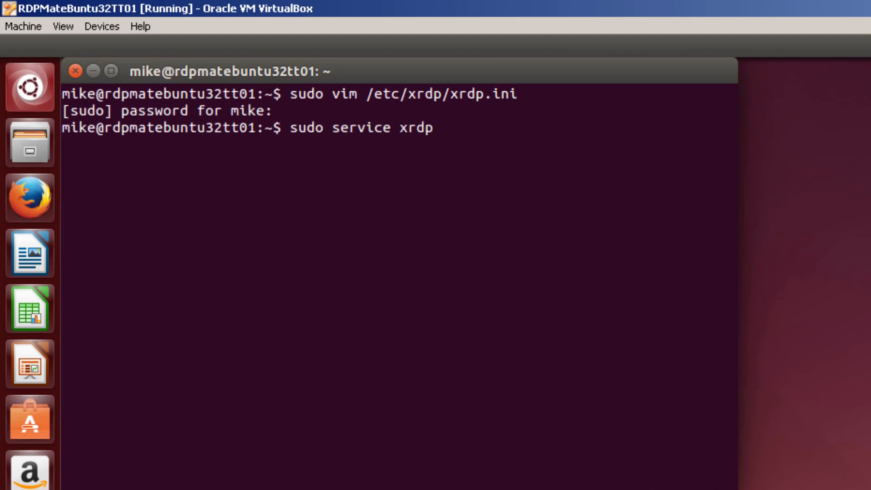
type(" restart")
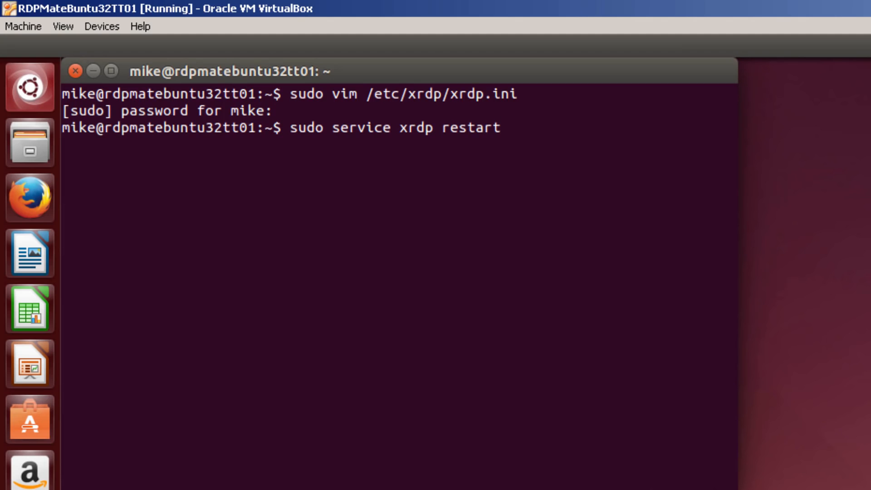
key("Return")
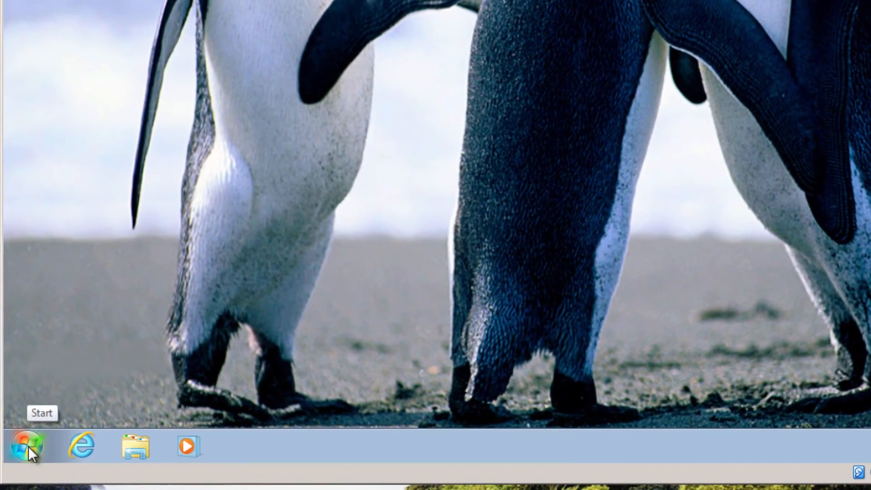
- Switch to the Windows machine and connect with Remote Desktop to 192.168.1.24, accepting the unverified identity
left_click(24, 453)
left_click(109, 37)
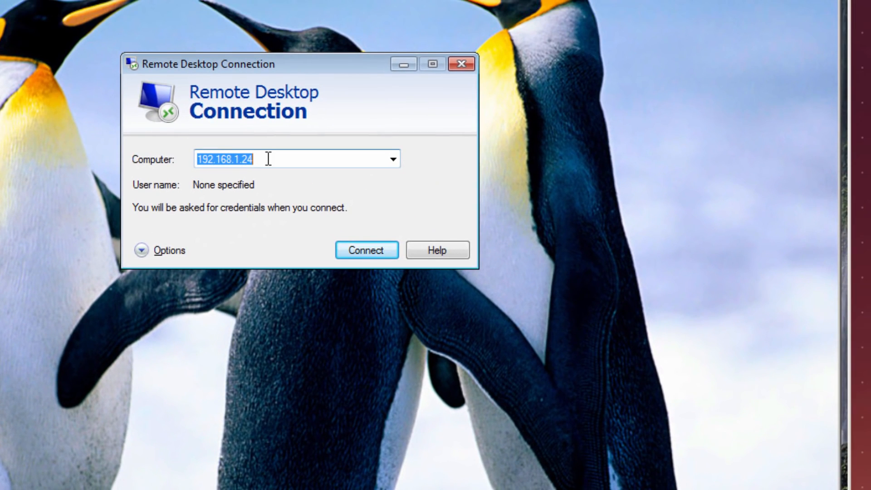
left_click(356, 245)
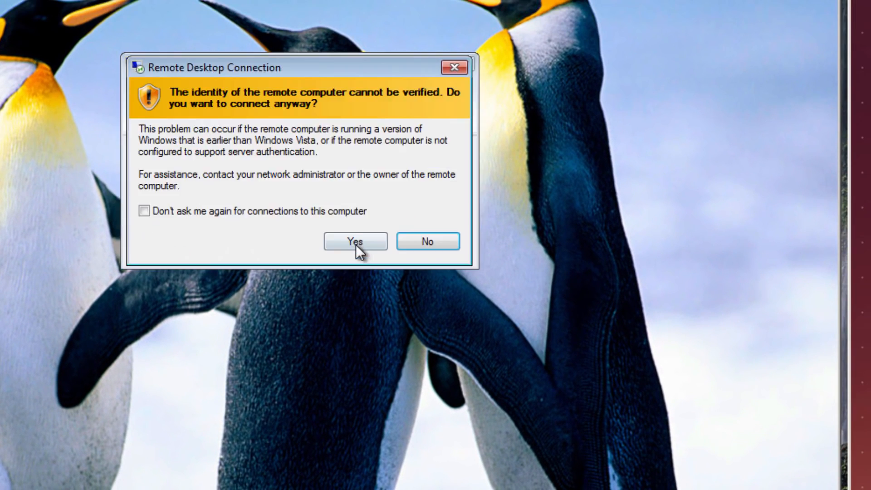
left_click(358, 243)
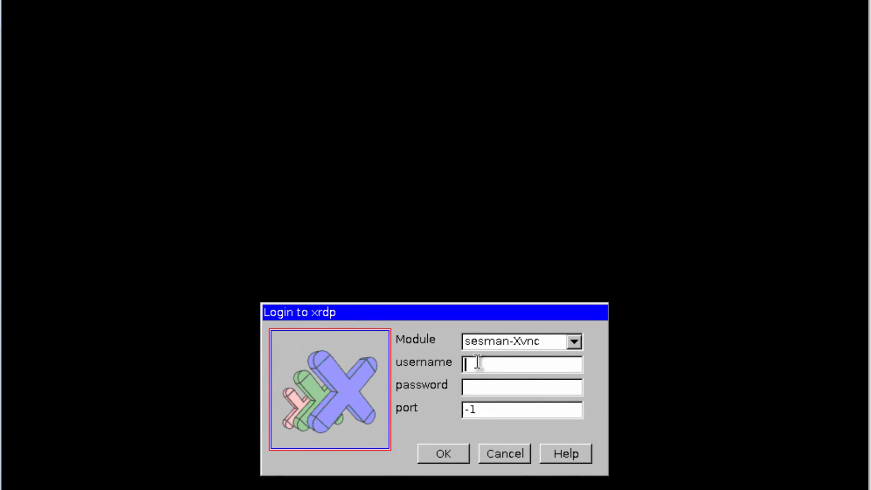
- Log in to xrdp with the account username and password, keeping the port at -1
type("mike")
key("Tab")
type("*********")
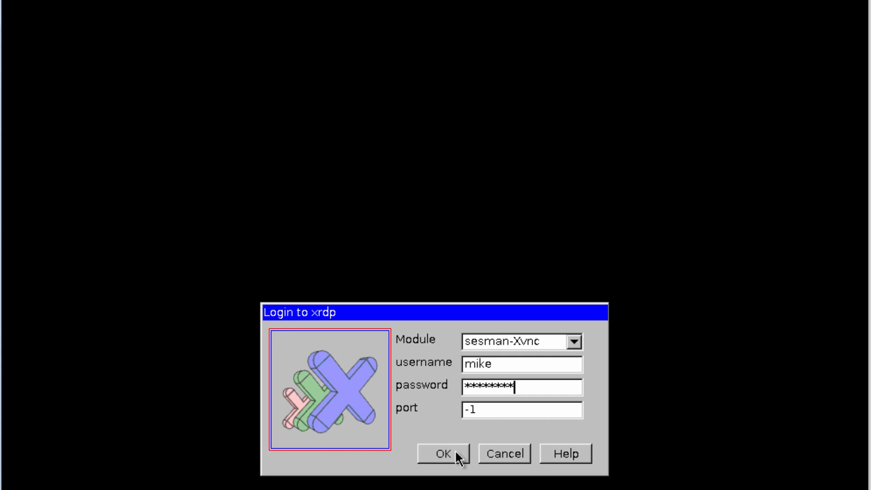
left_click(455, 450)
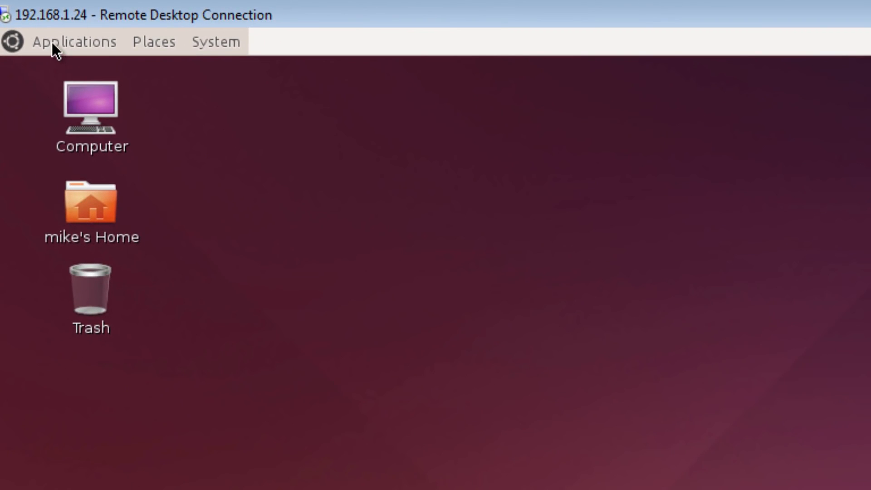
- Move the system program problem dialog out of the way and close it
left_click(51, 43)
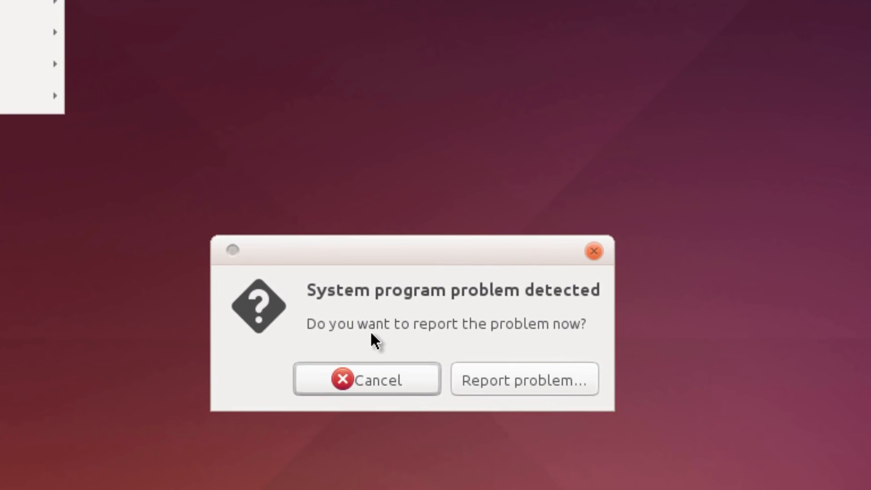
left_click(492, 285)
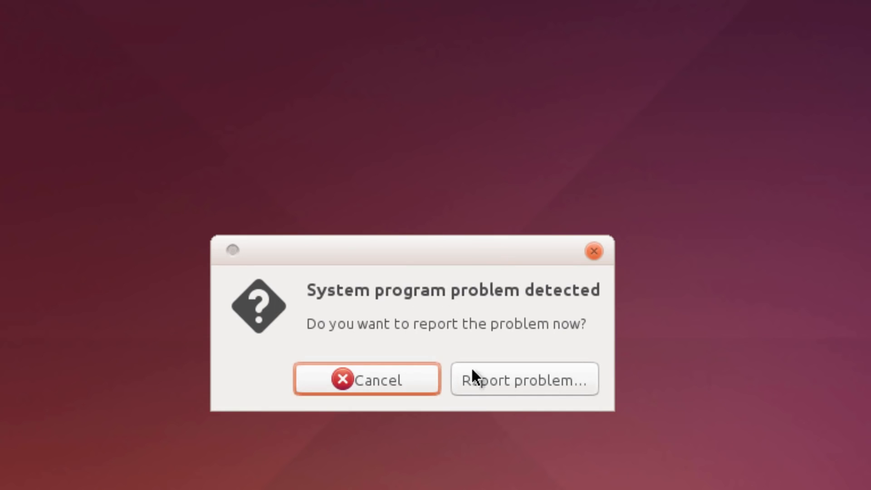
left_click_drag(461, 240, 446, 37)
left_click(499, 172)
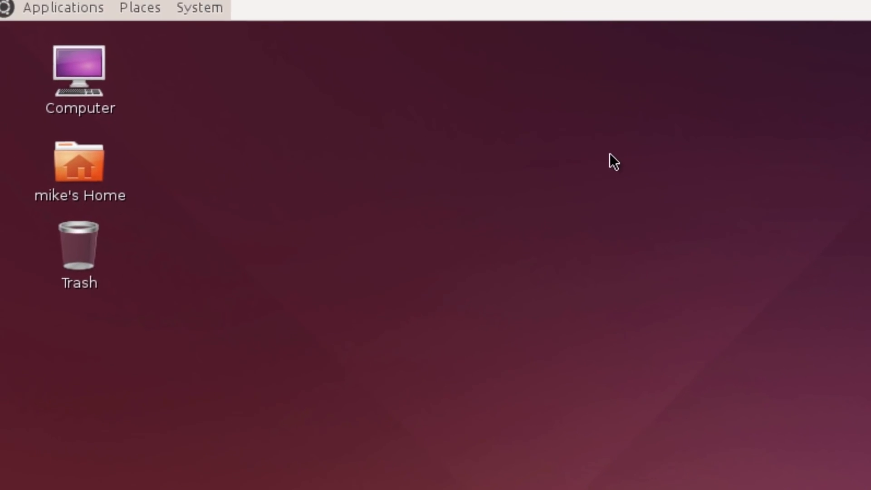
- Launch LibreOffice Writer in the remote MATE desktop session
left_click(58, 40)
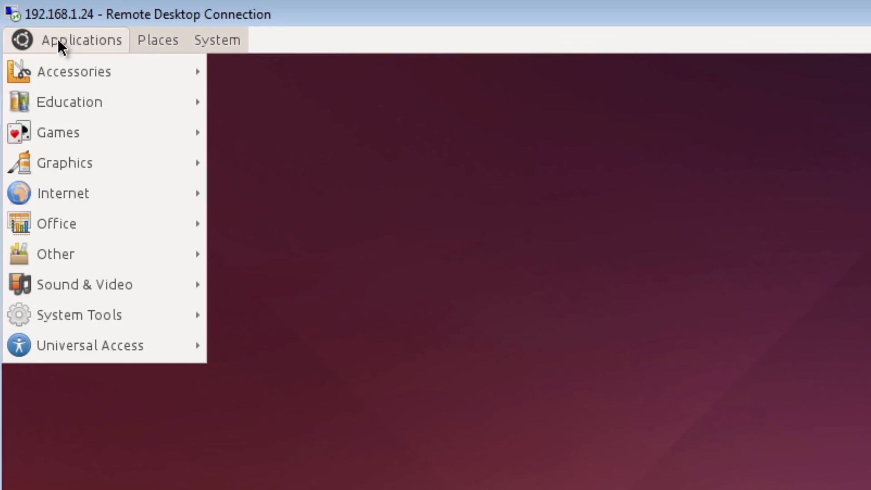
mouse_move(57, 190)
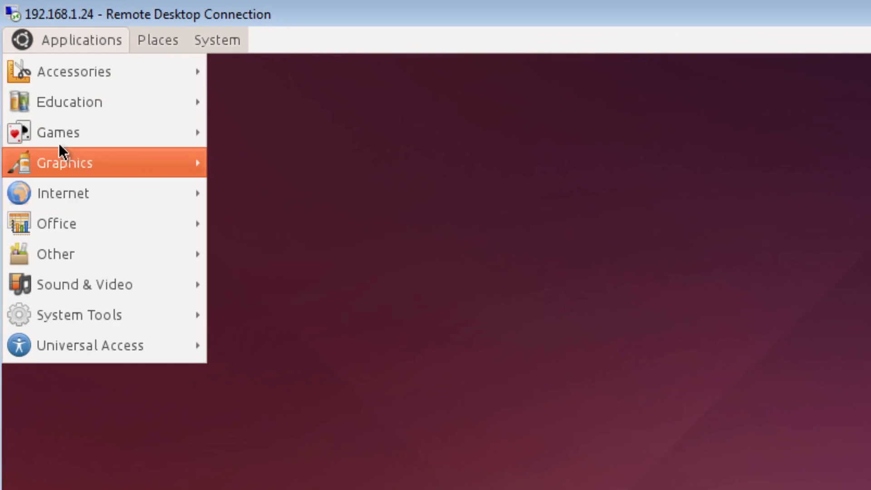
mouse_move(60, 223)
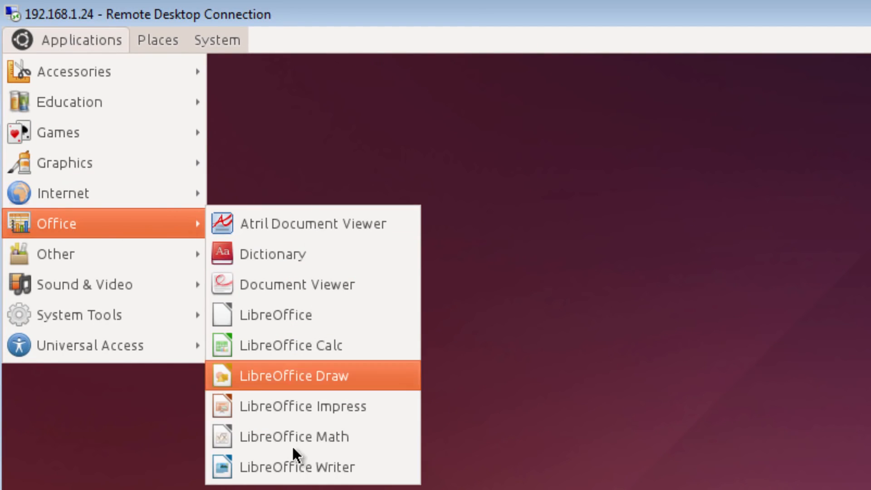
left_click(293, 468)
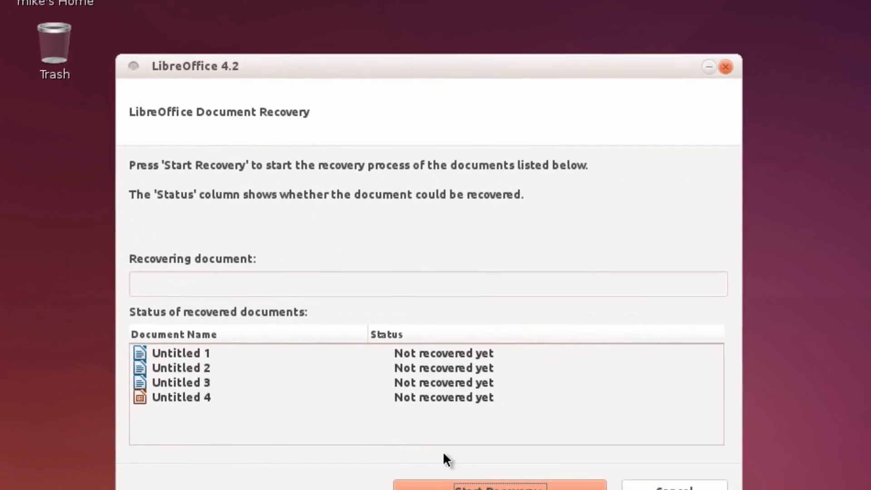
- Cancel the LibreOffice document recovery, confirming the cancellation, and create a new Writer document
left_click(659, 456)
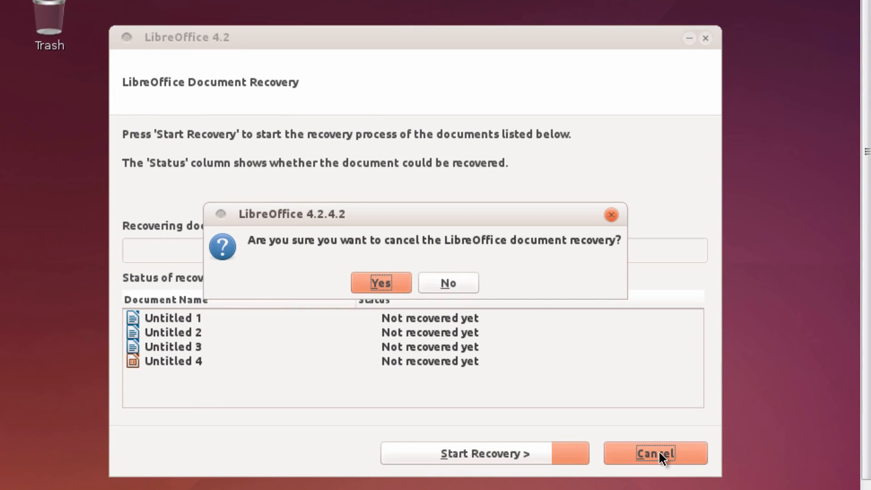
left_click(392, 284)
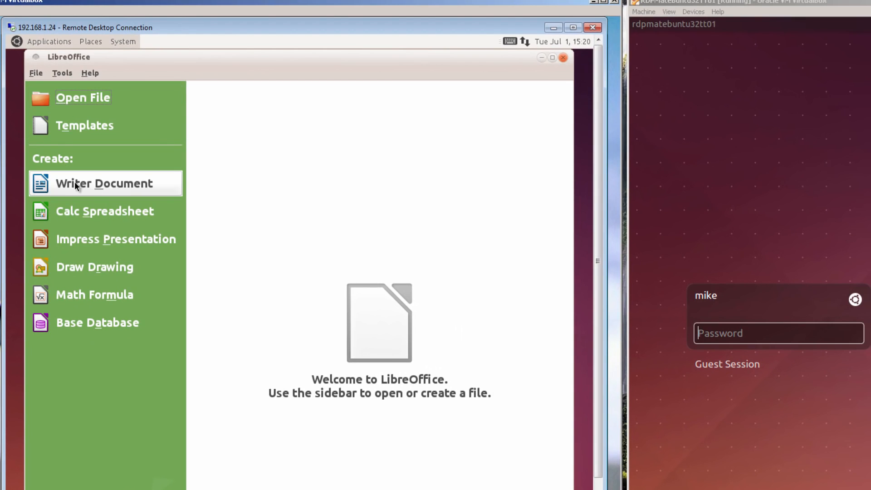
left_click(74, 182)
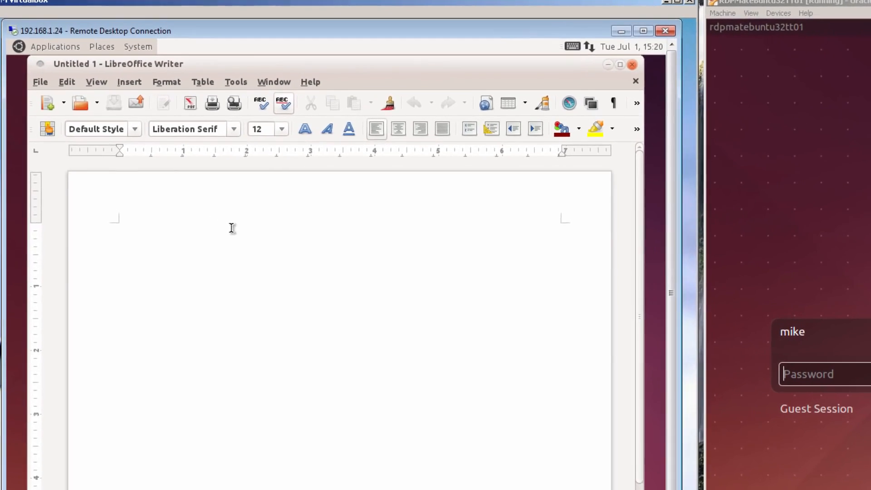
- Enter the text "Test session xrdp" in the blank Writer document
type("test se")
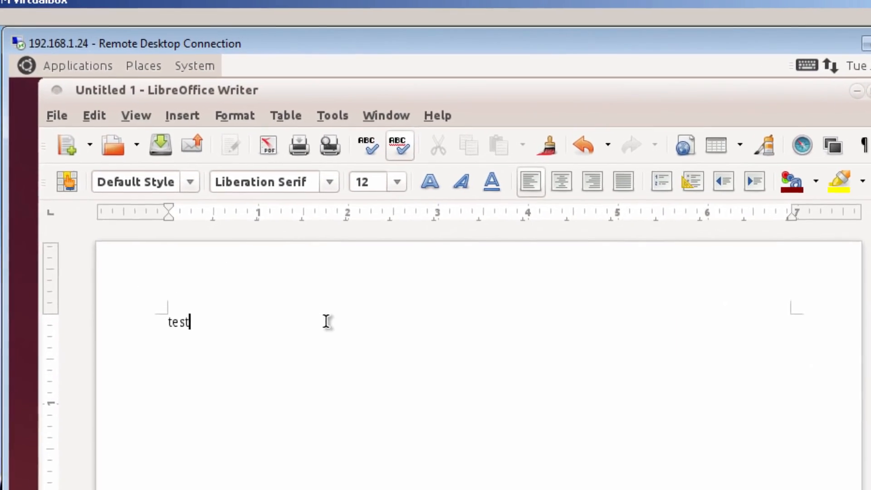
type("ss")
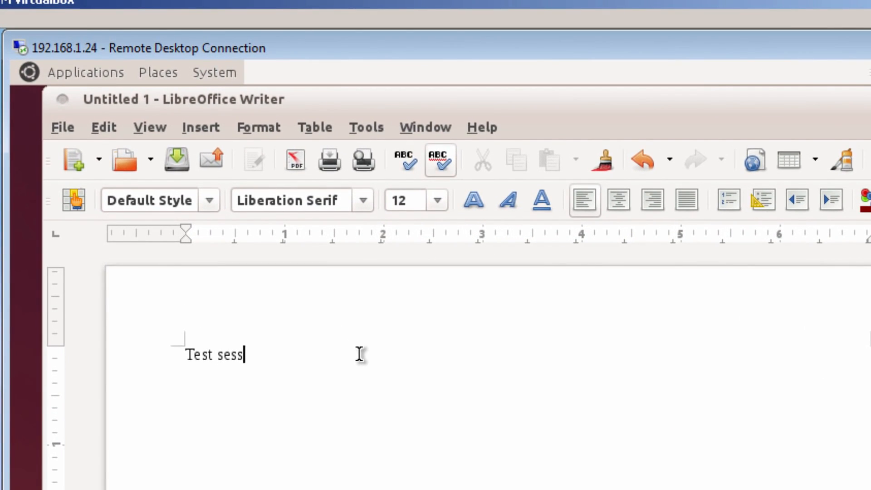
type("ion xrdp")
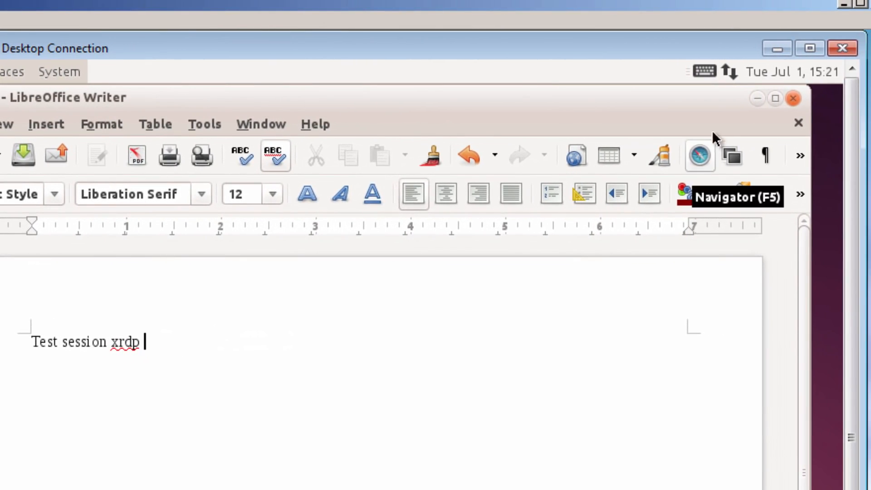
- Disconnect the Remote Desktop session with Writer left open and reconnect to 192.168.1.24, accepting the unverified identity
left_click(840, 45)
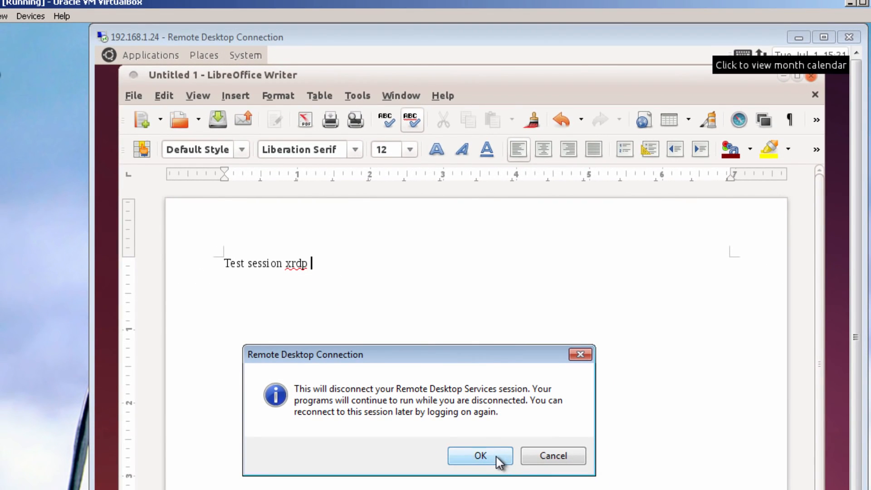
left_click(497, 458)
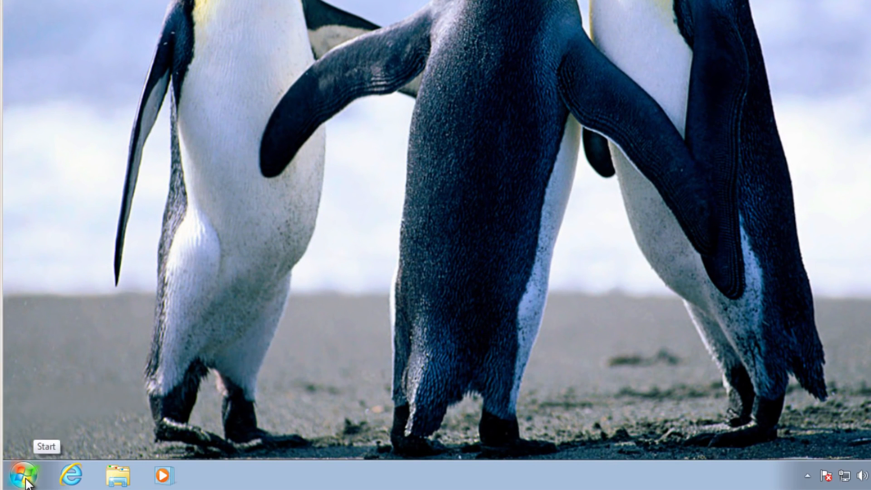
left_click(26, 482)
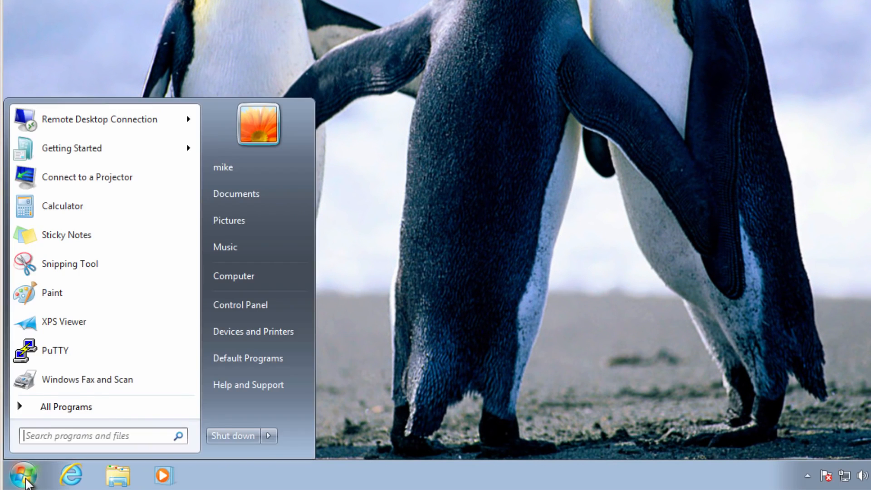
left_click(37, 130)
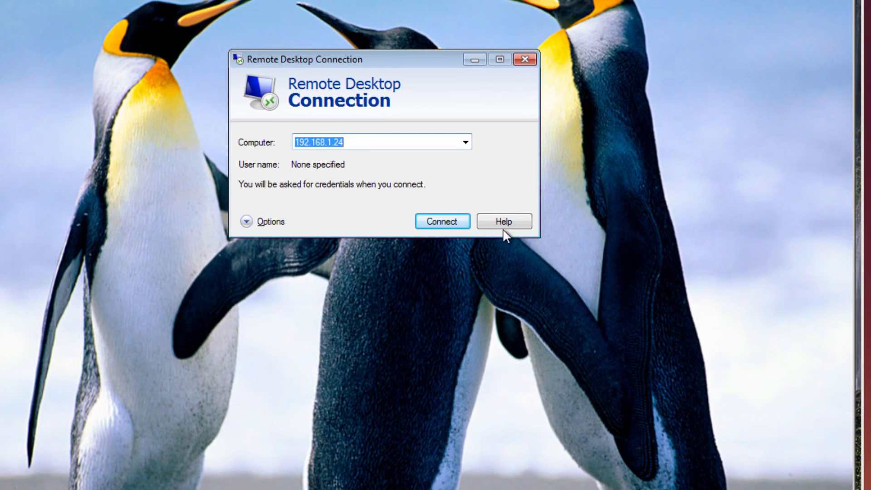
left_click(449, 220)
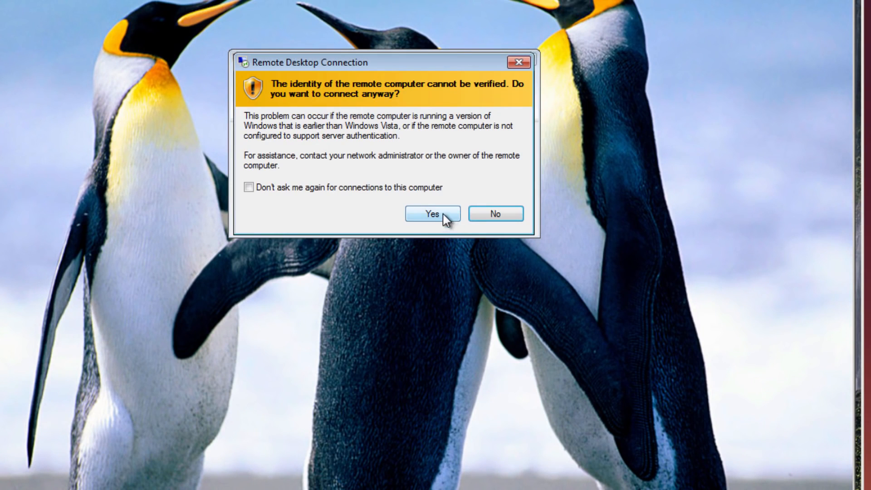
left_click(443, 214)
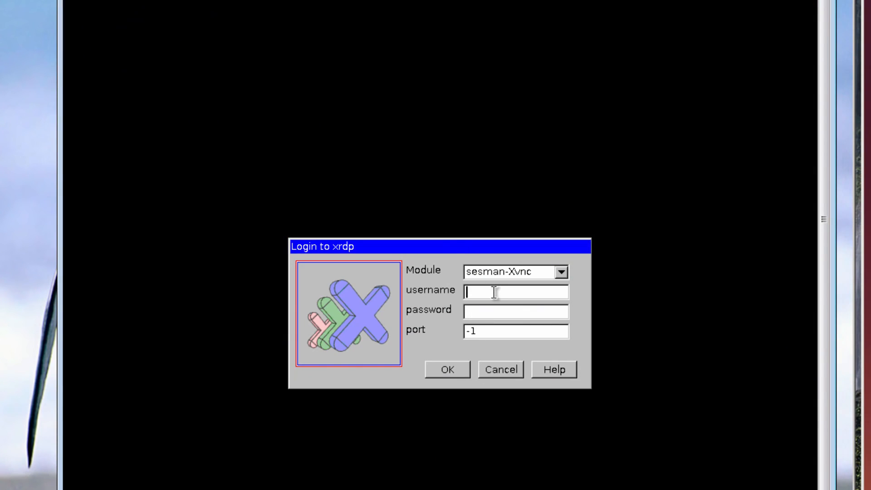
- Log in to xrdp with the account username and password, setting the port to 5911 instead of -1
type("mike")
key("Tab")
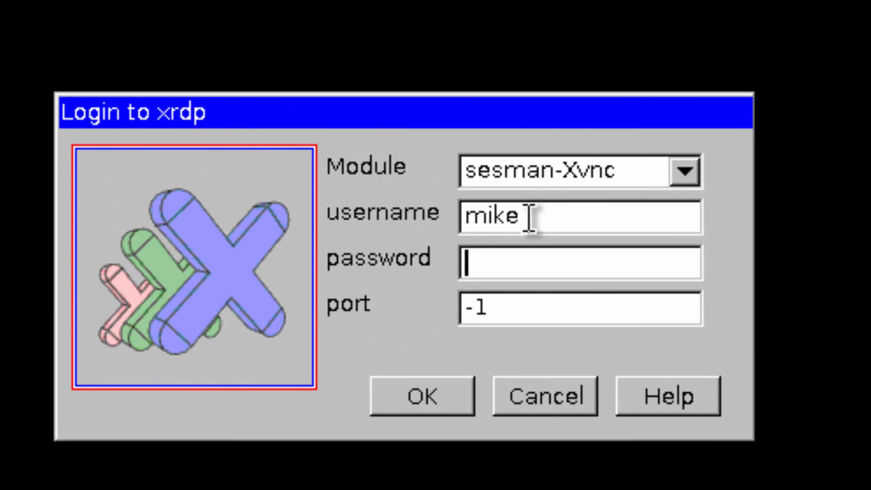
type("*******")
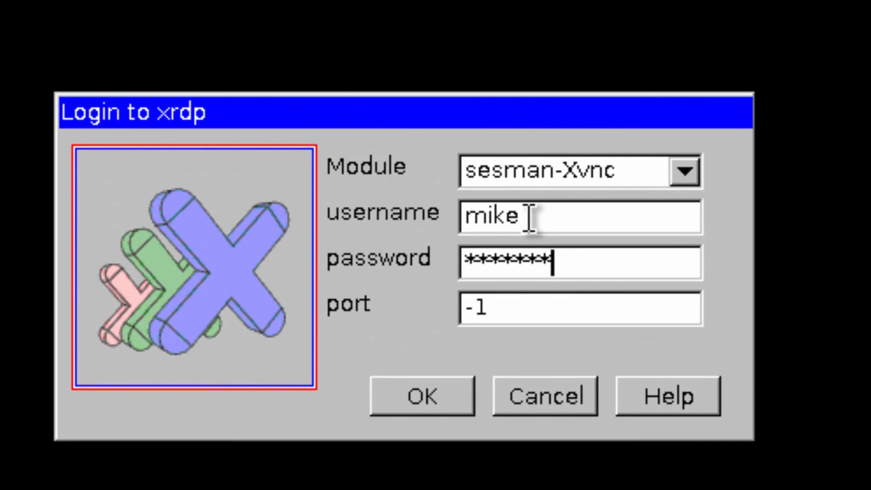
type("*")
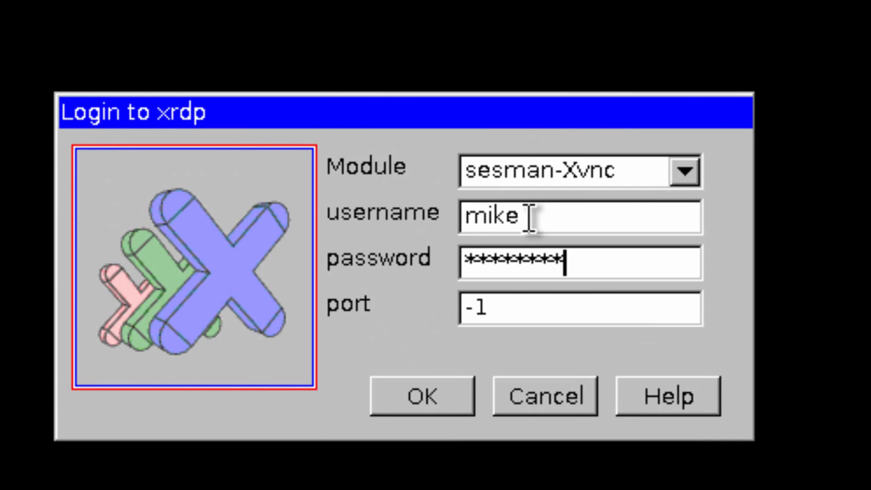
left_click(519, 305)
key("BackSpace")
key("BackSpace")
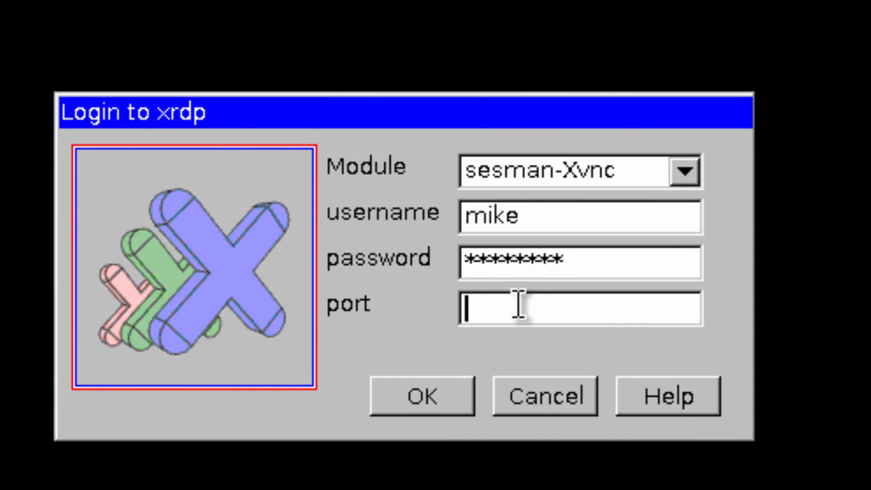
type("5911")
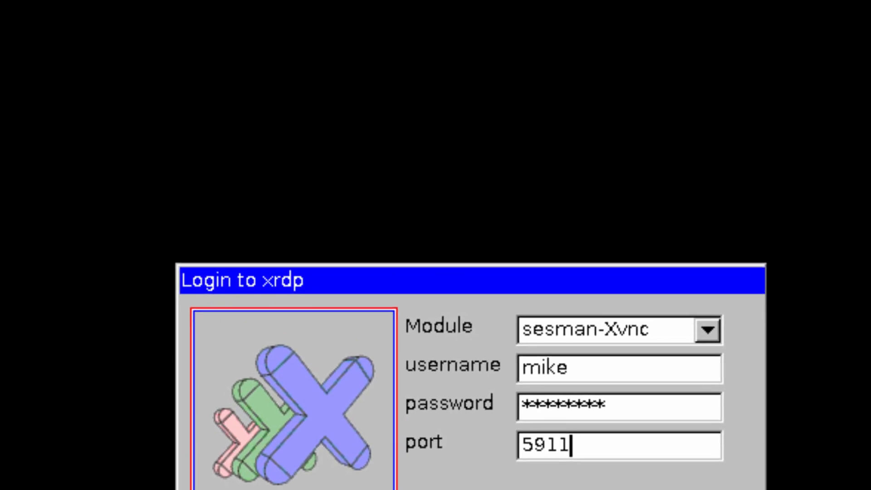
key("Return")
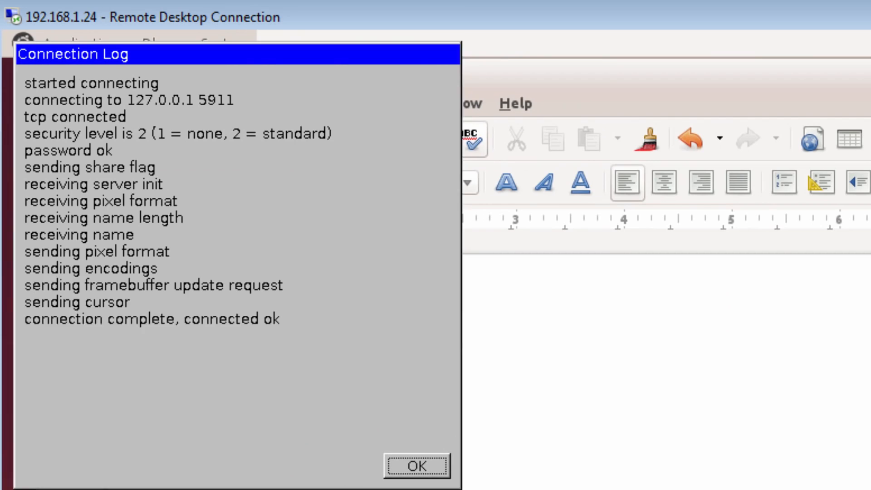